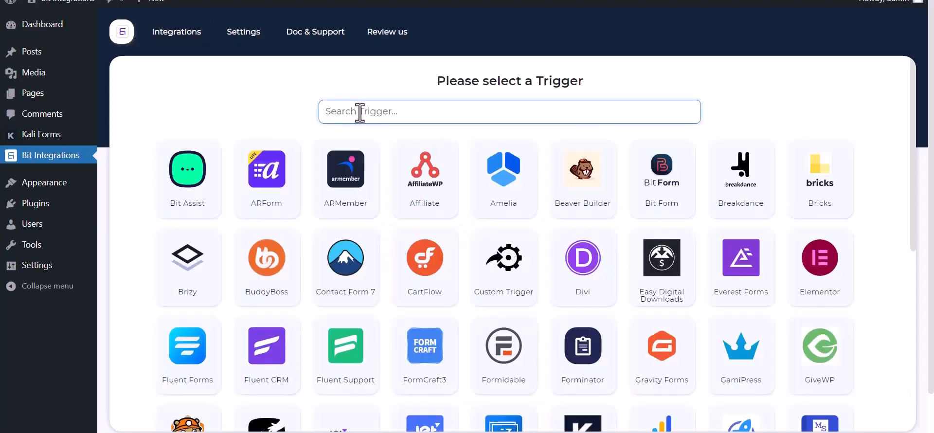
Step: Pick Kali Forms as the trigger, copy its webhook URL, and start fetching test data
text(ka)
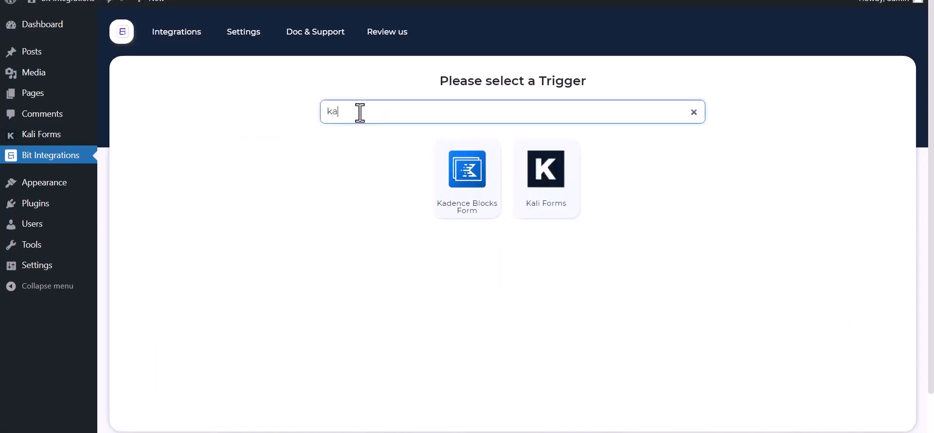
click(554, 203)
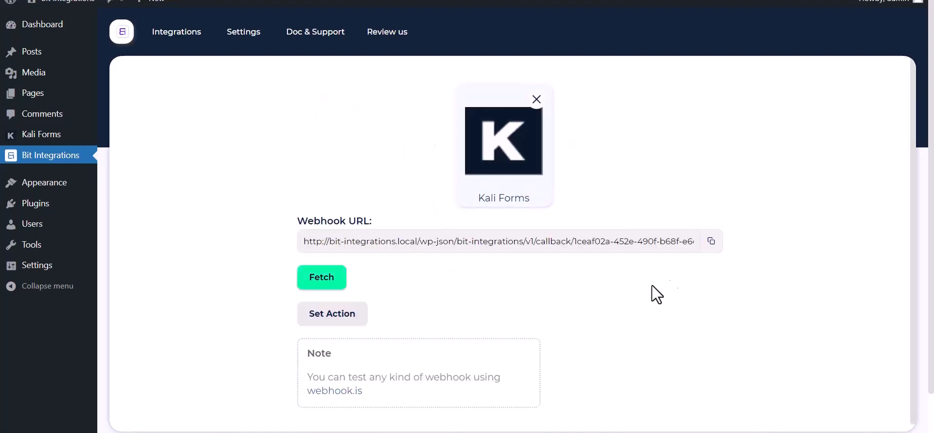
click(710, 242)
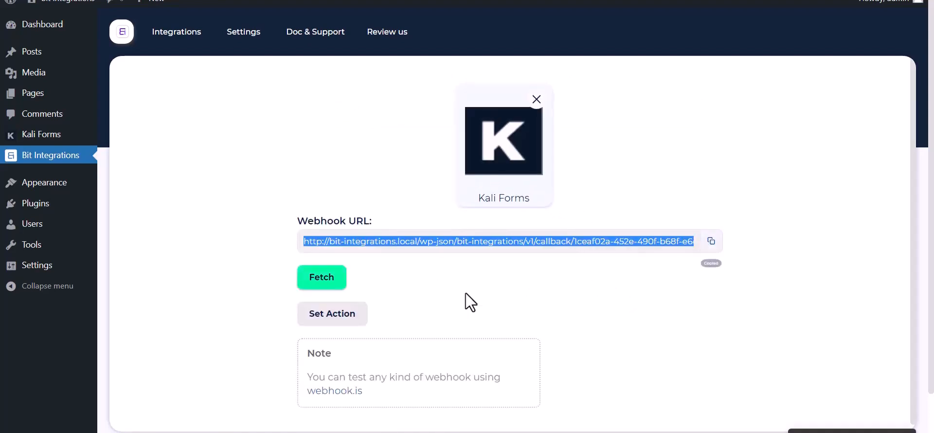
click(313, 284)
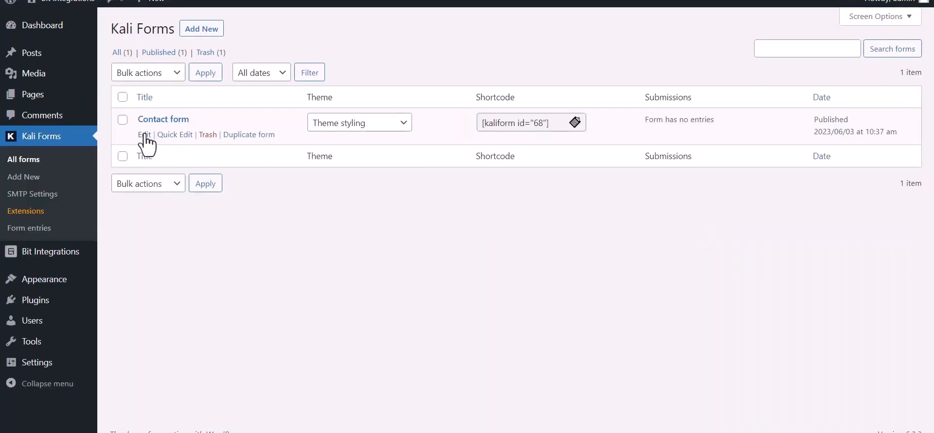
Step: Create a webhook named 'Bit Integrations' in the Contact form's Web Hooks settings
click(145, 135)
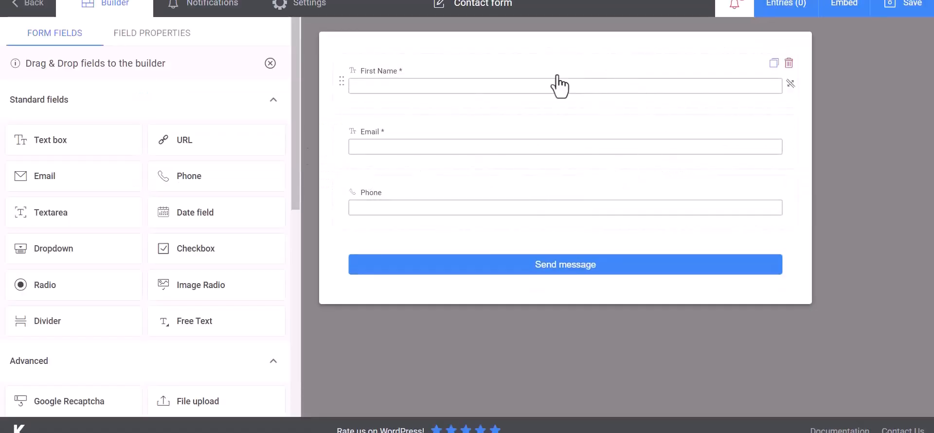
click(319, 9)
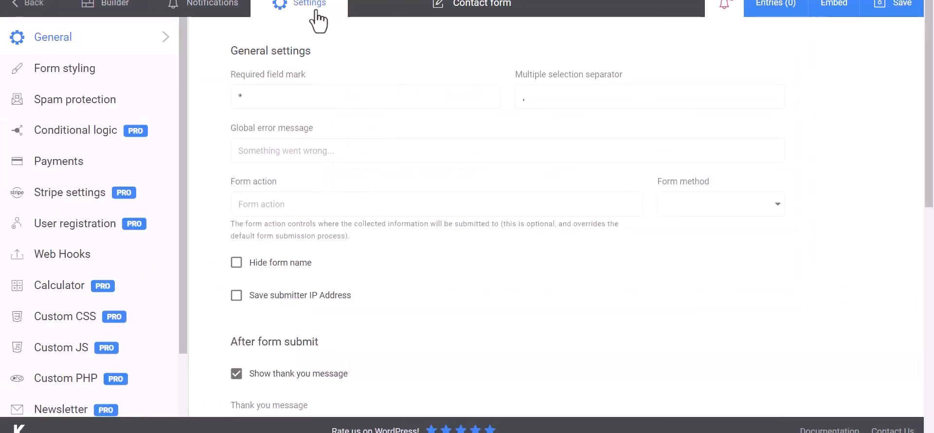
click(43, 264)
click(294, 99)
text(Bit Integrat)
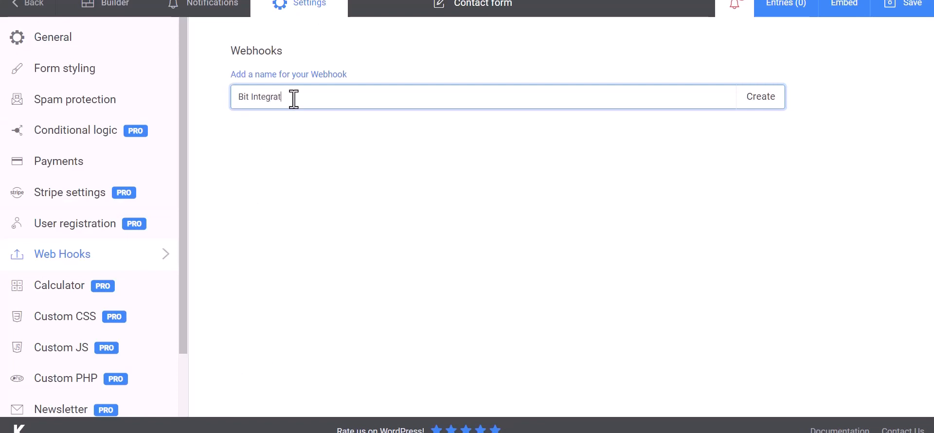
text(ions)
click(762, 103)
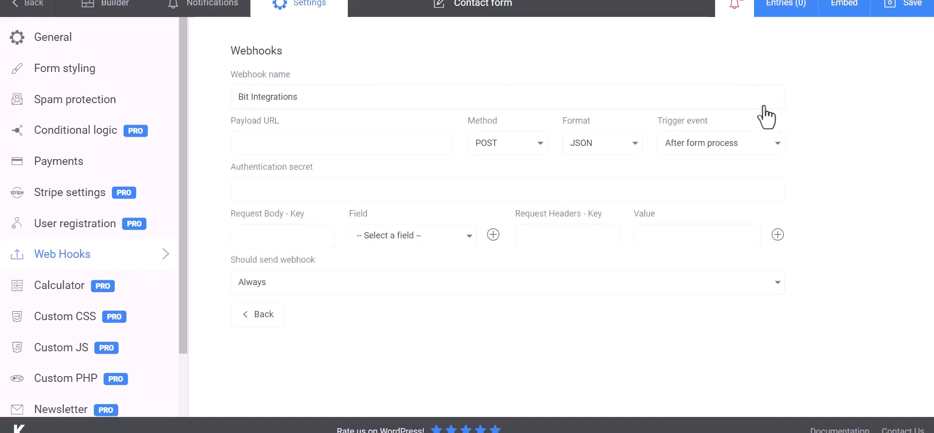
Step: Paste the webhook URL as the Payload URL and add a Name key mapped to First Name
click(294, 141)
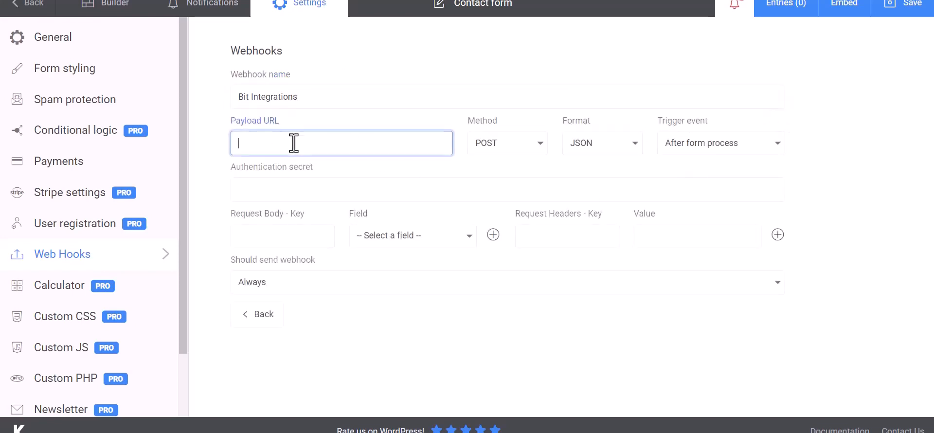
key(ctrl+v)
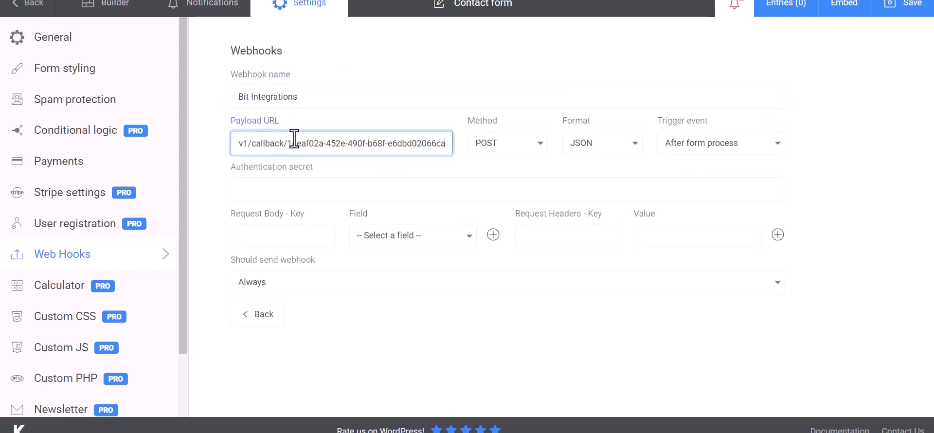
click(292, 238)
click(370, 240)
click(394, 258)
click(312, 238)
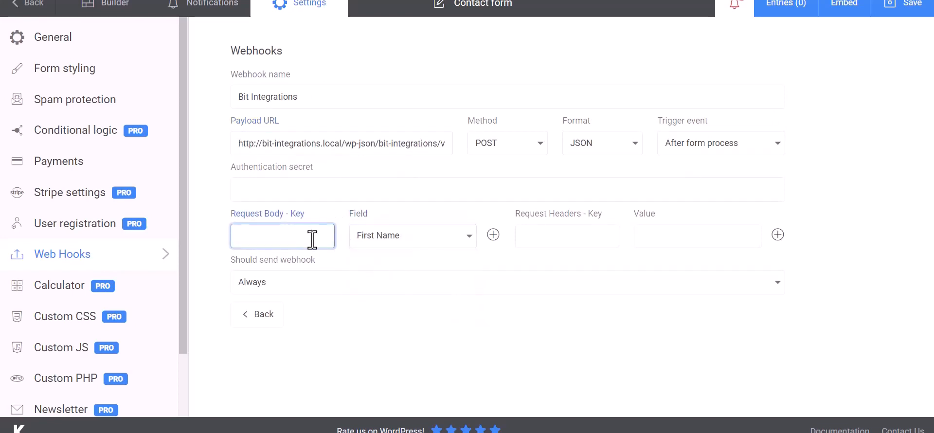
Step: Add an 'Email' body key mapped to the Email field
click(493, 235)
click(409, 268)
click(385, 310)
click(312, 268)
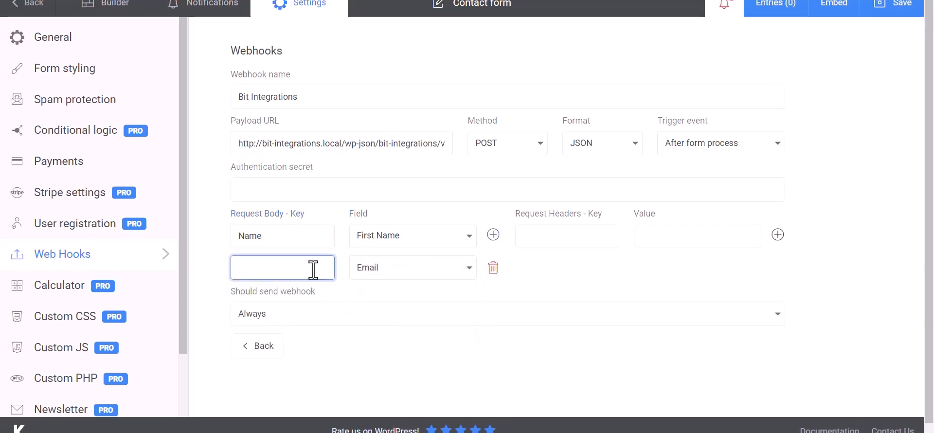
text(Email)
Step: Add a 'Phone' body key mapped to the Phone field and save the form
click(493, 235)
click(410, 306)
click(381, 364)
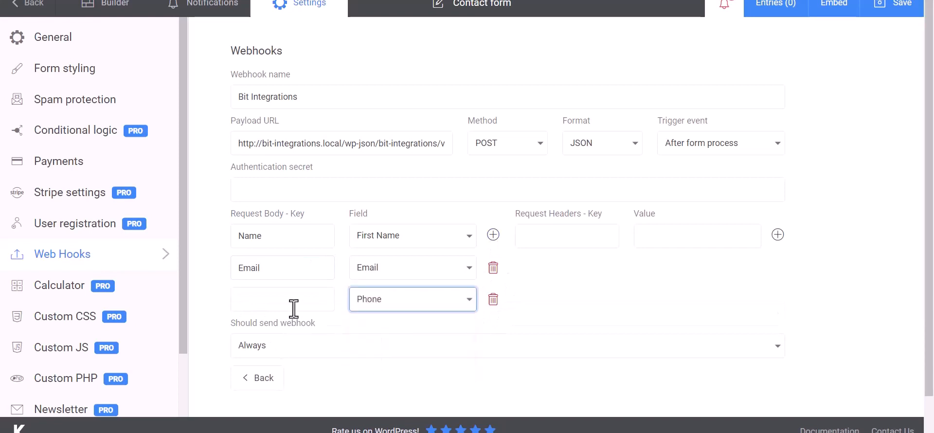
click(292, 299)
text(Phone)
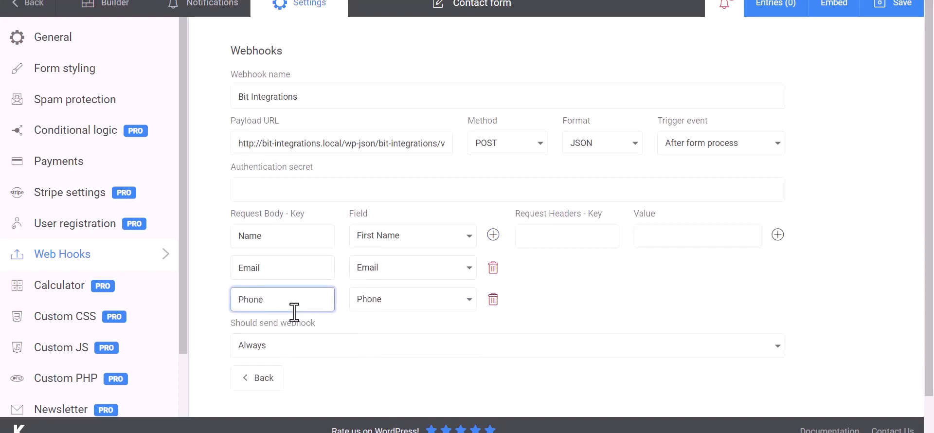
click(622, 285)
scroll(588, 282, down, 1)
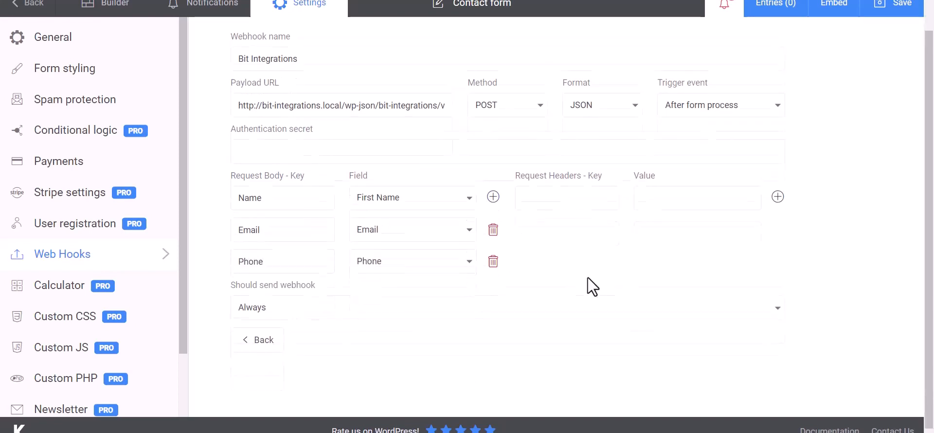
click(897, 10)
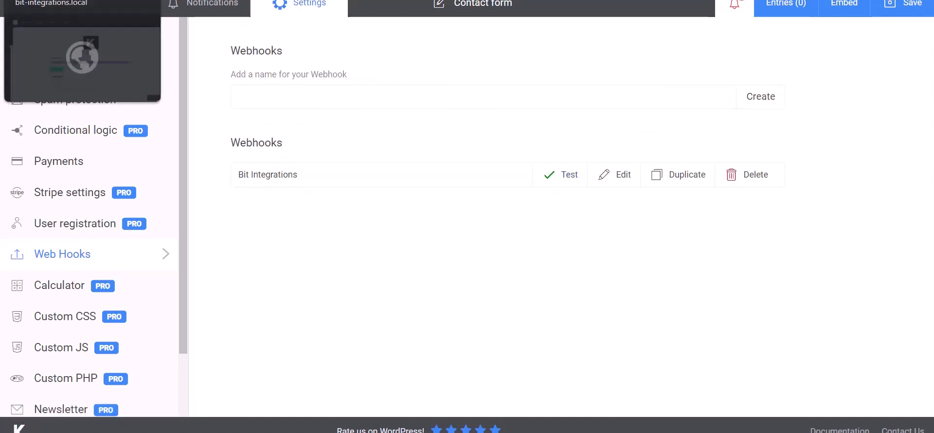
Step: Return to Bit Integrations and review the fetched Kali Forms test response
click(73, 0)
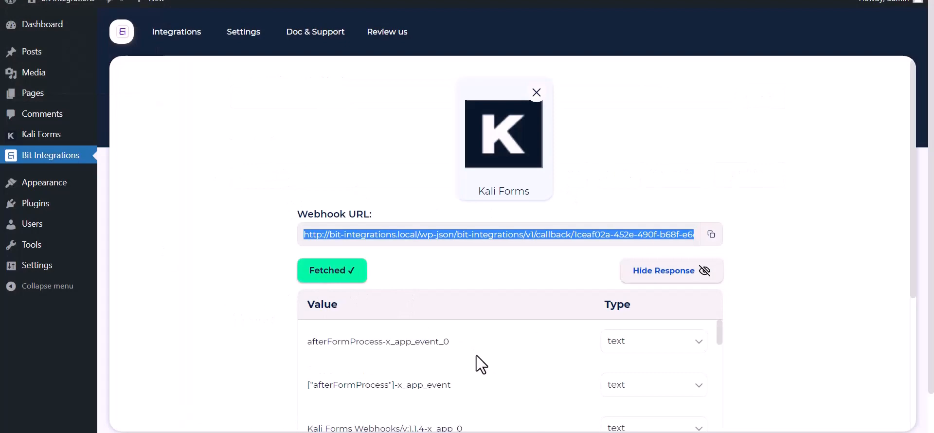
scroll(477, 356, down, 10)
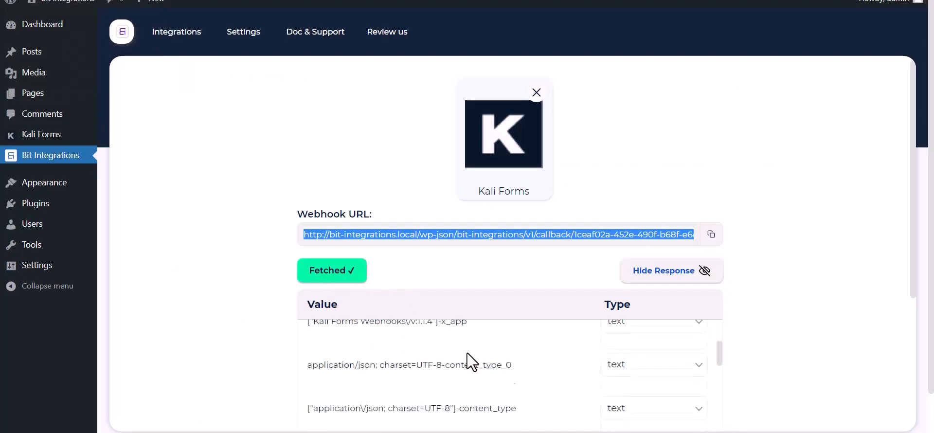
scroll(409, 393, down, 3)
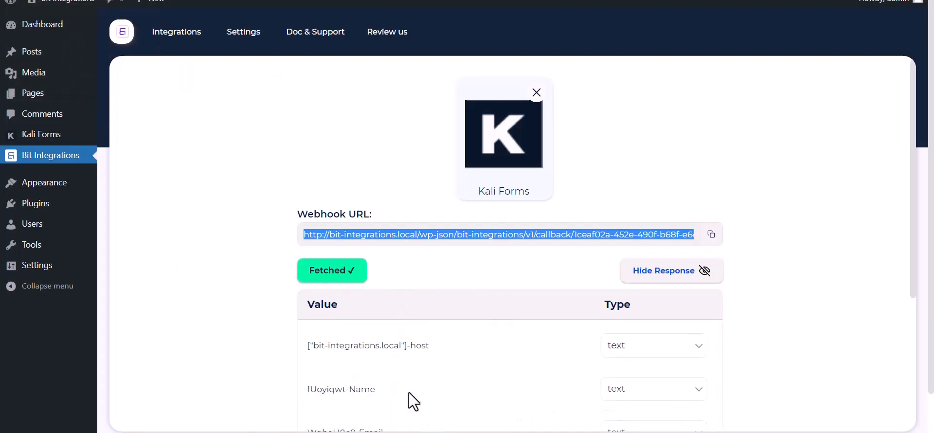
scroll(225, 347, down, 6)
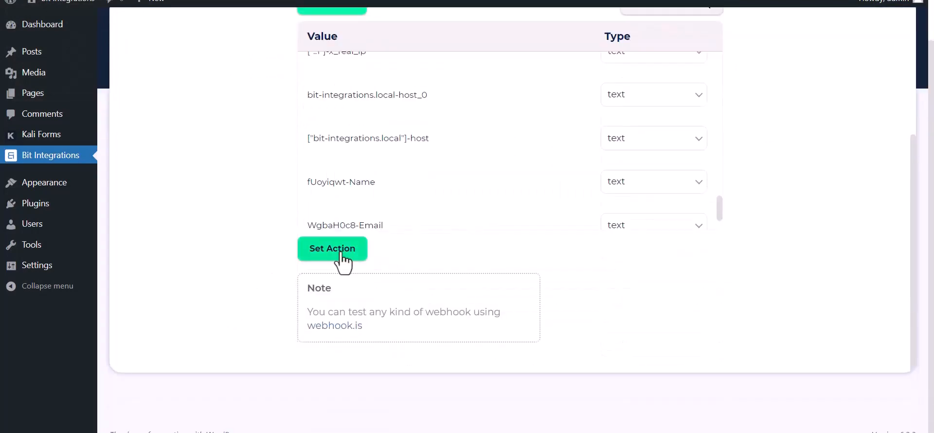
Step: Choose PCloud as the action by searching 'pclo'
click(339, 250)
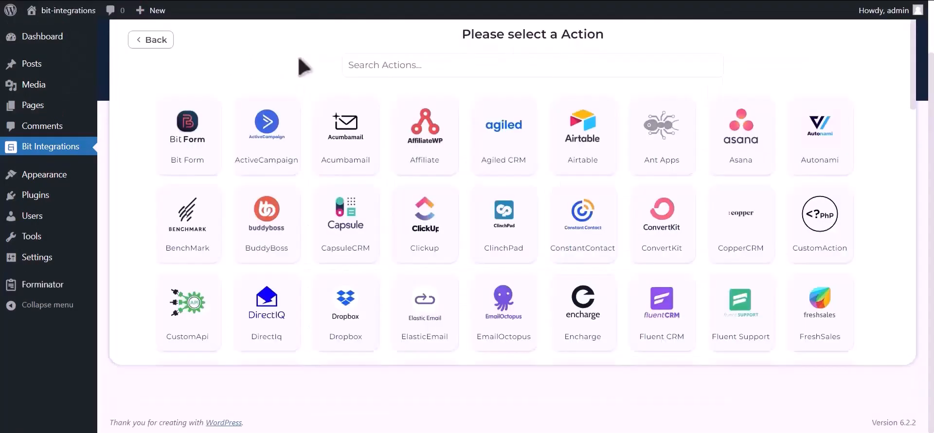
click(413, 63)
text(pcloud)
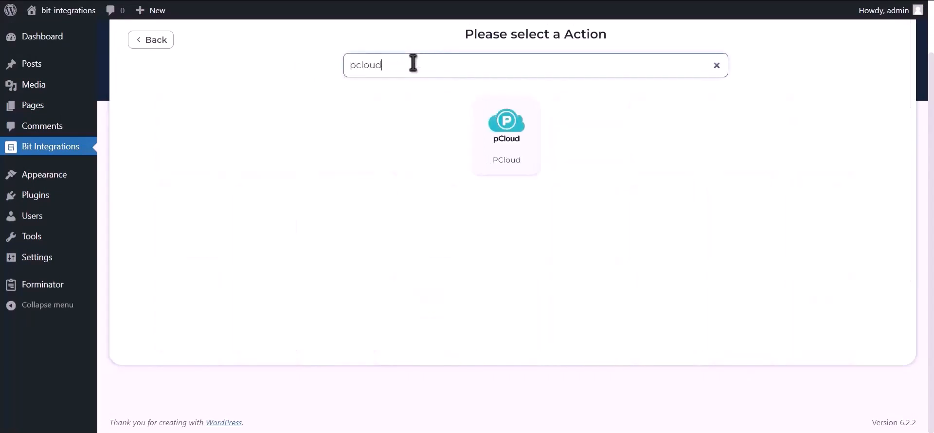
click(511, 146)
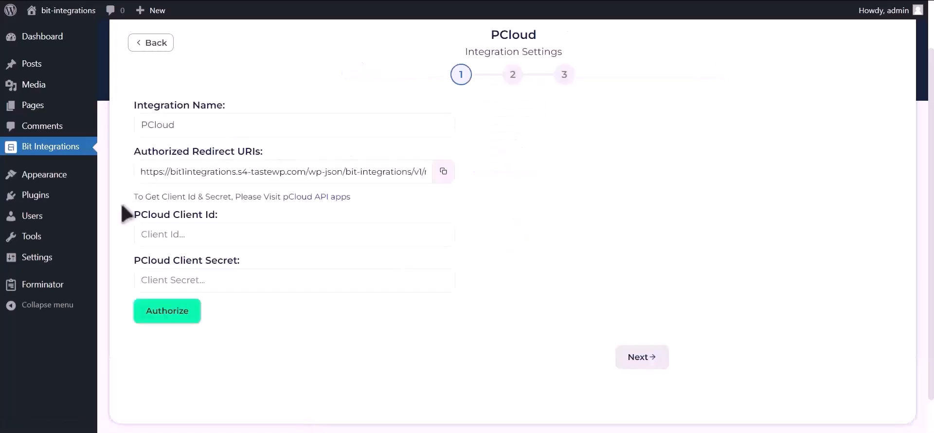
drag(135, 197, 281, 198)
Step: Create a new pCloud app 'Bit Integration 12332' with All folders access
click(337, 197)
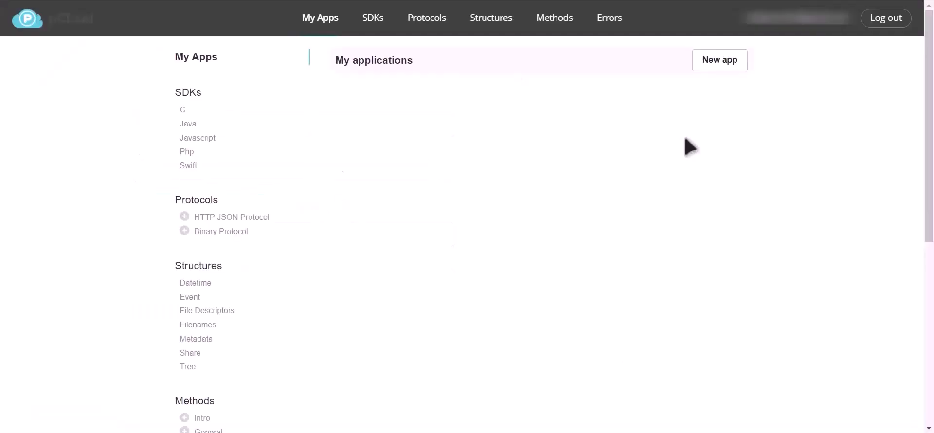
click(722, 61)
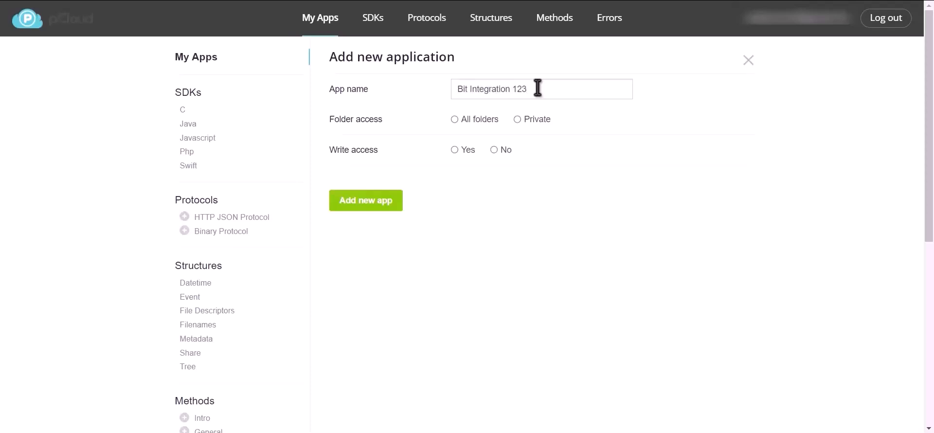
text(32)
click(372, 203)
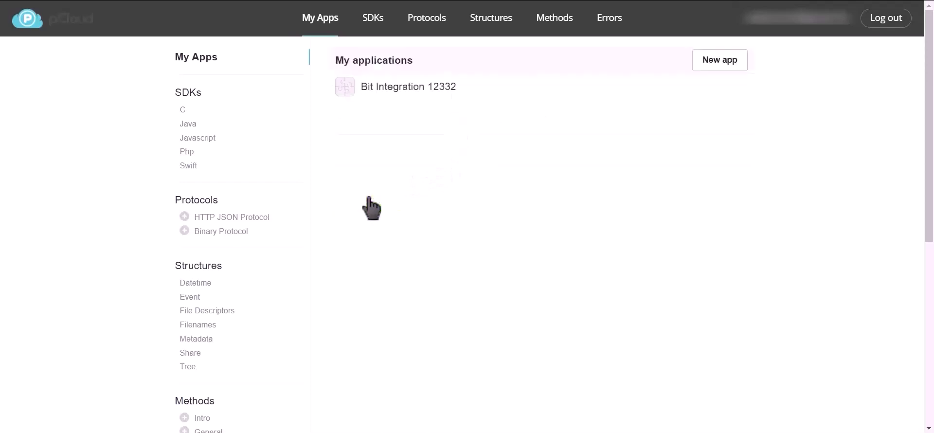
Step: Copy the new pCloud app's Client ID for use in Bit Integrations
click(401, 88)
triple_click(346, 120)
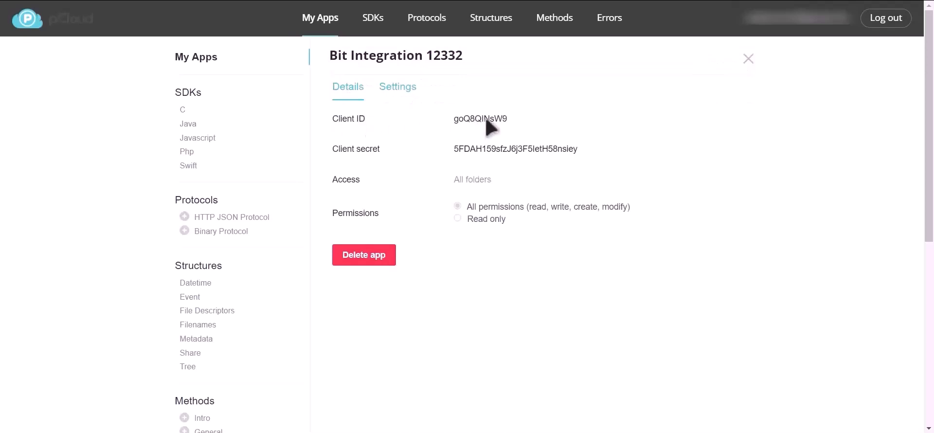
double_click(487, 120)
key(ctrl+c)
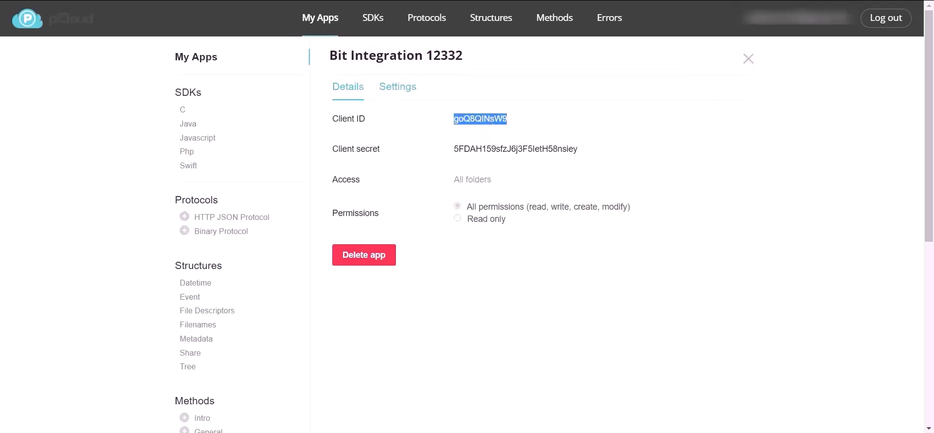
key(ctrl+Tab)
click(264, 232)
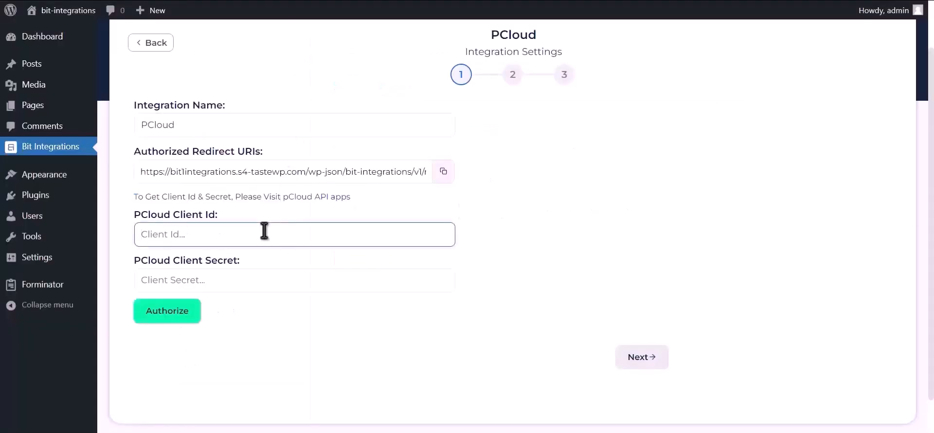
Step: Fill the PCloud Client Id and Client Secret fields with the app's credentials
key(ctrl+v)
key(ctrl+Tab)
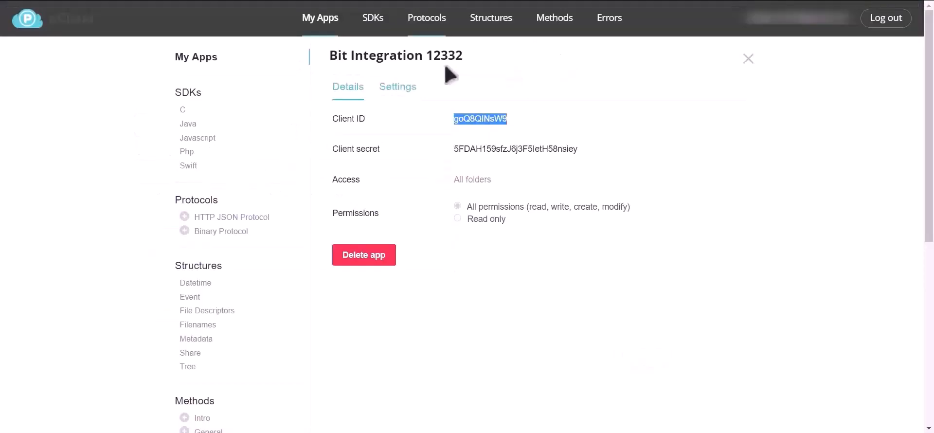
double_click(479, 150)
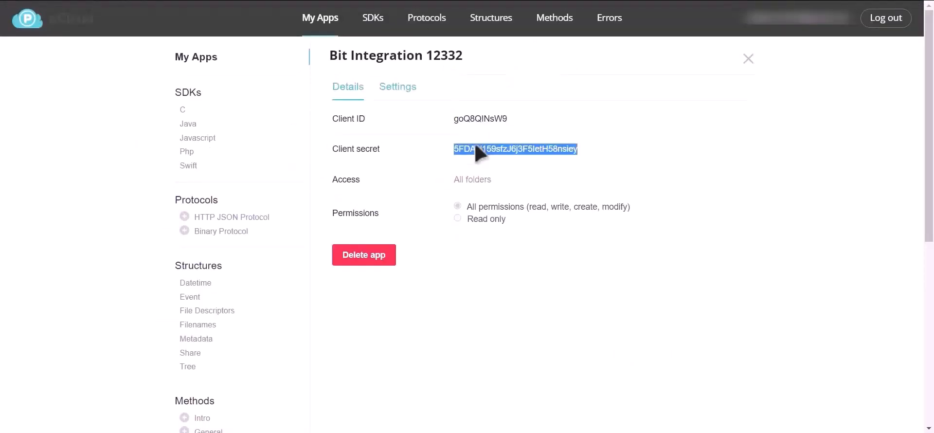
key(ctrl+Tab)
click(225, 283)
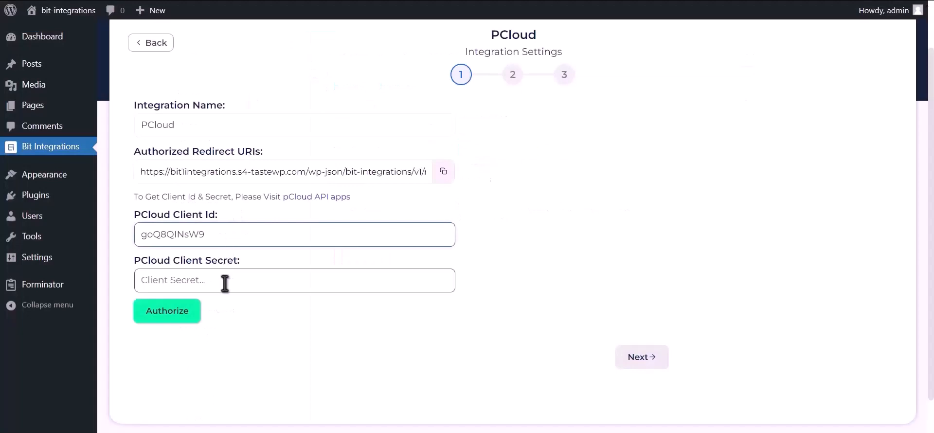
click(225, 283)
key(ctrl+v)
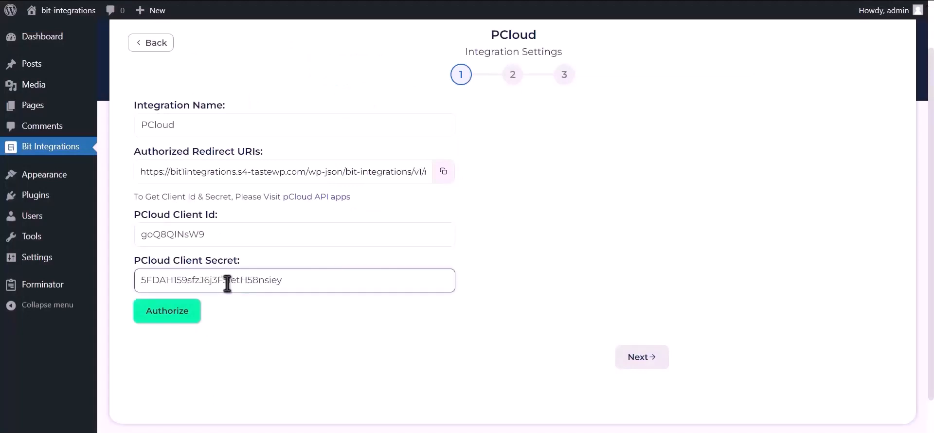
Step: Add the Bit Integrations redirect URI to the pCloud app's Redirect URIs and save
click(443, 172)
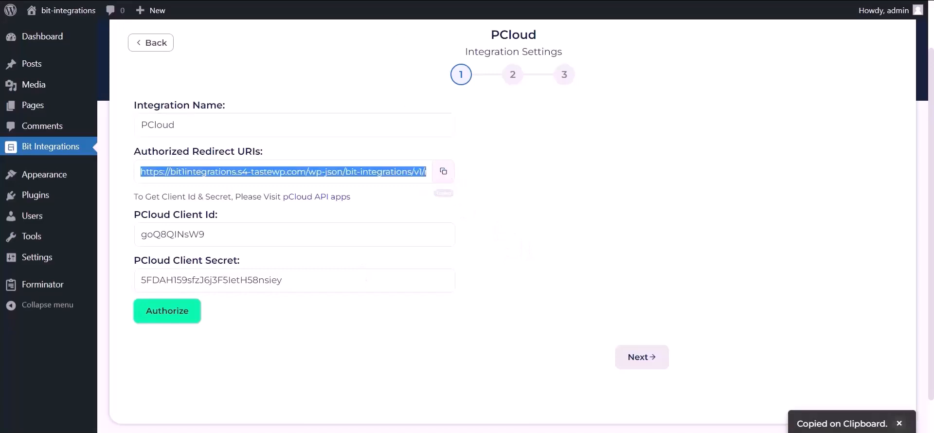
key(alt+Tab)
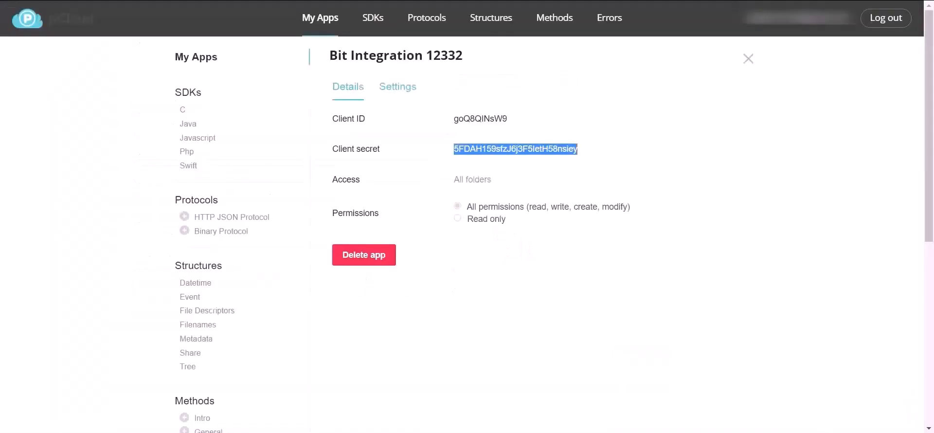
click(395, 88)
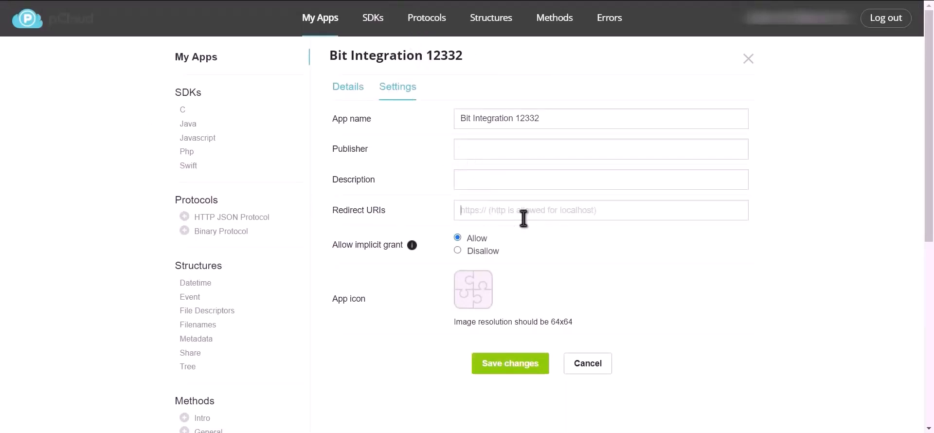
key(ctrl+v)
click(508, 365)
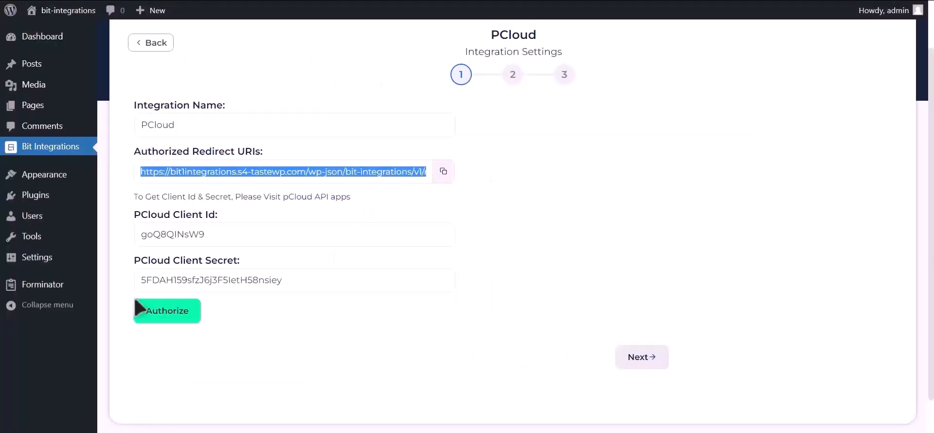
Step: Authorize the pCloud connection by signing in with Google and allowing access
click(181, 322)
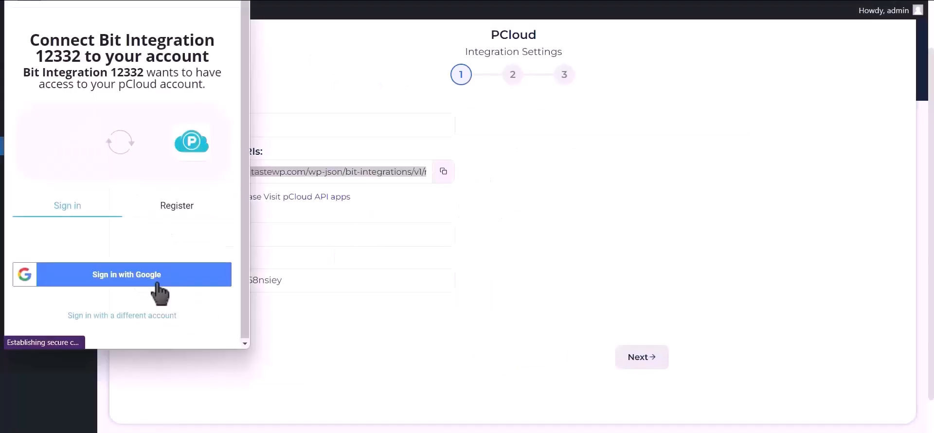
click(158, 281)
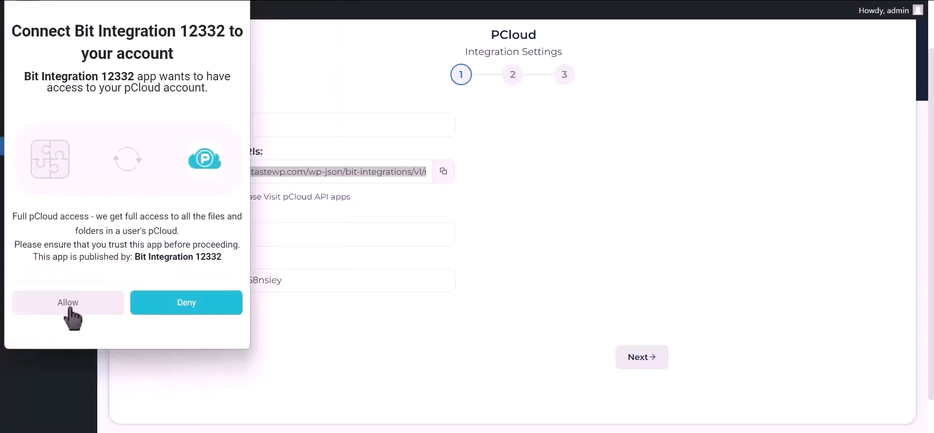
click(70, 309)
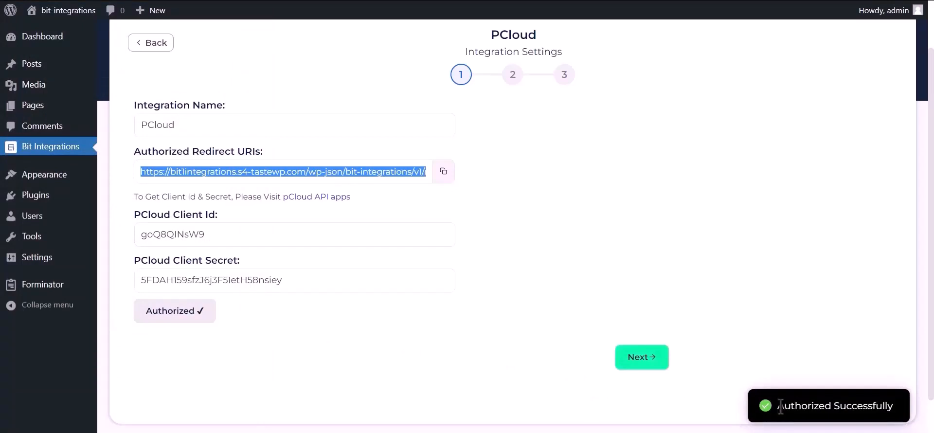
drag(781, 406, 900, 414)
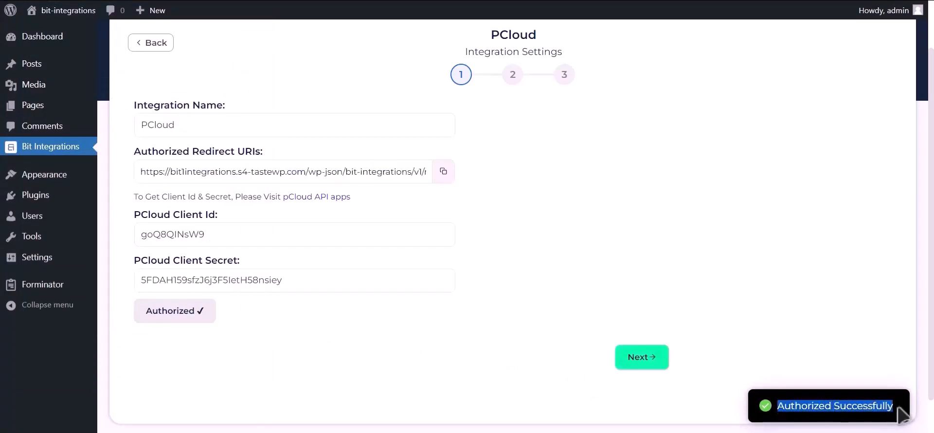
Step: Map Upload file-1 to the pCloud 'Bit Integrations' folder and toggle the Delete File From WordPress option
click(638, 364)
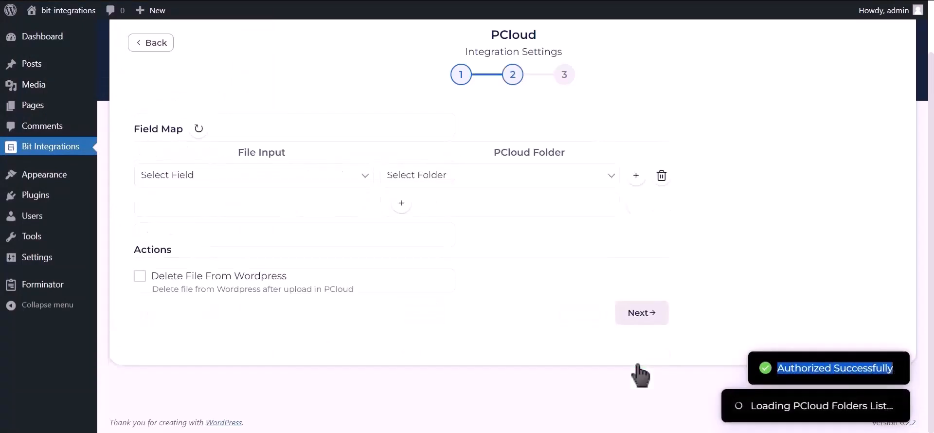
click(267, 182)
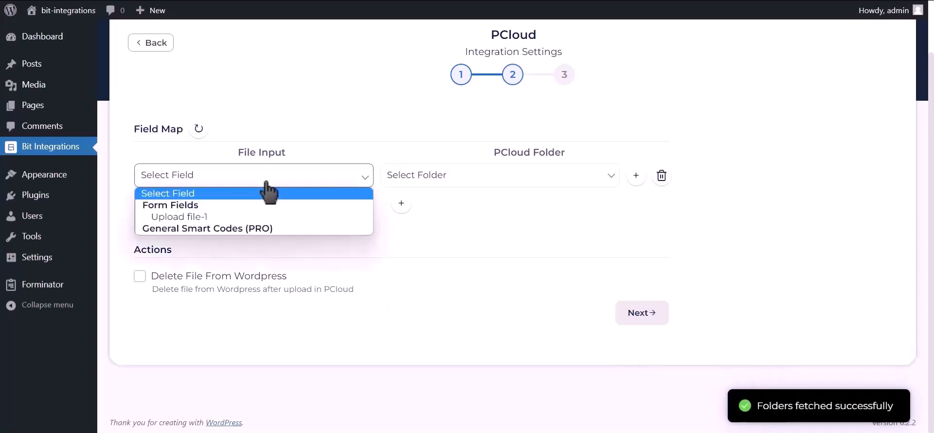
click(220, 223)
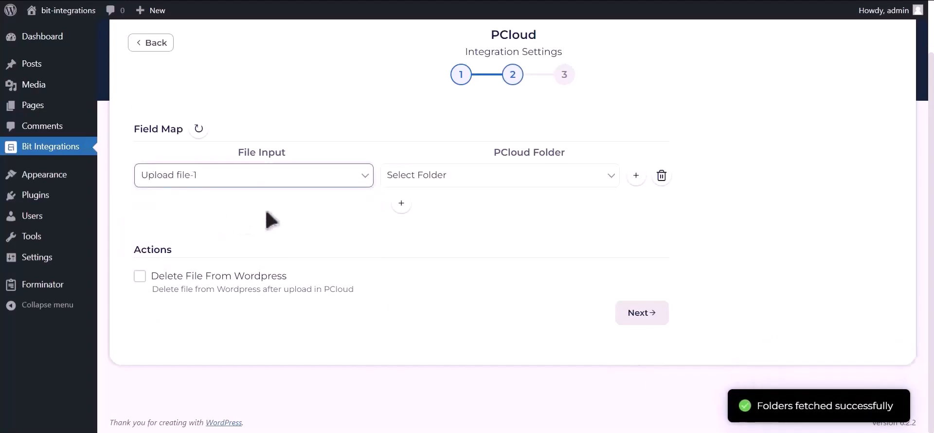
click(461, 181)
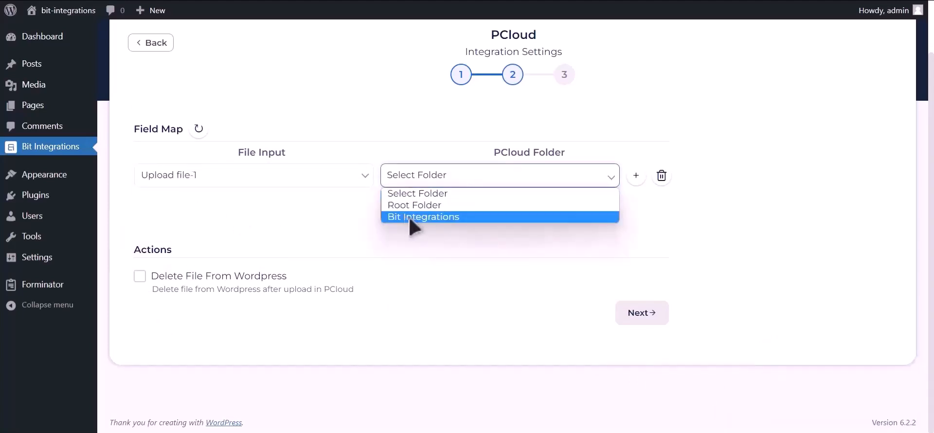
click(489, 217)
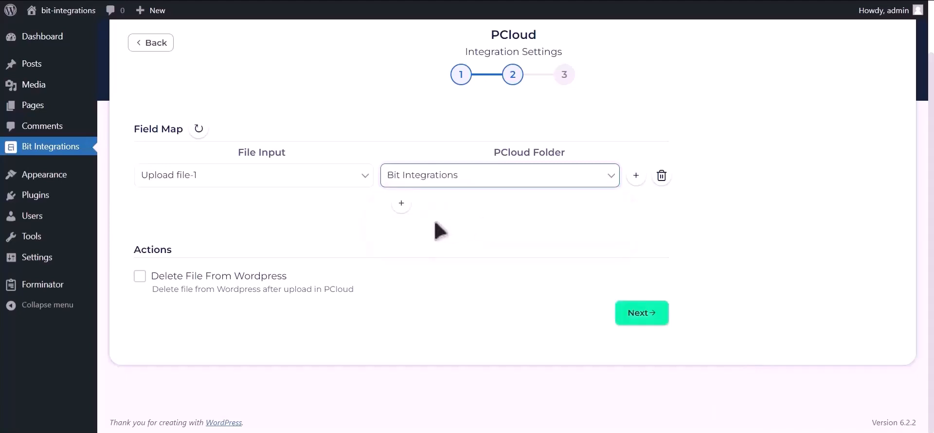
click(144, 281)
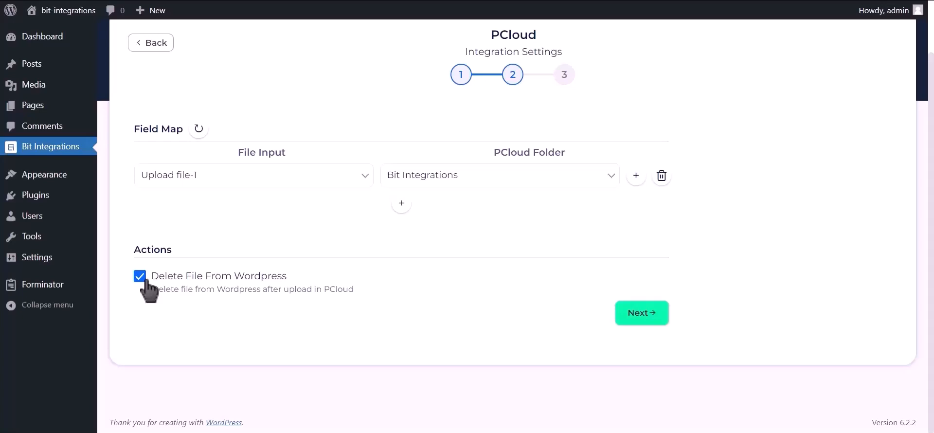
click(144, 280)
click(633, 314)
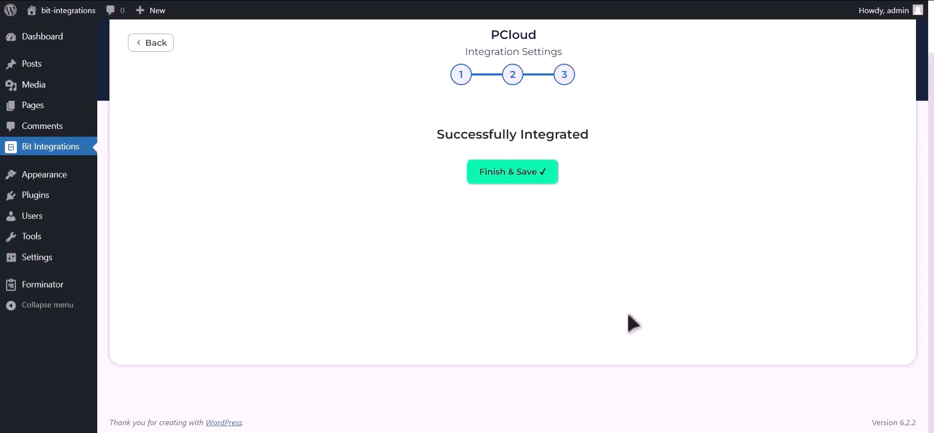
Step: Save the integration and enter the name and email address in the Kali Forms form
click(520, 181)
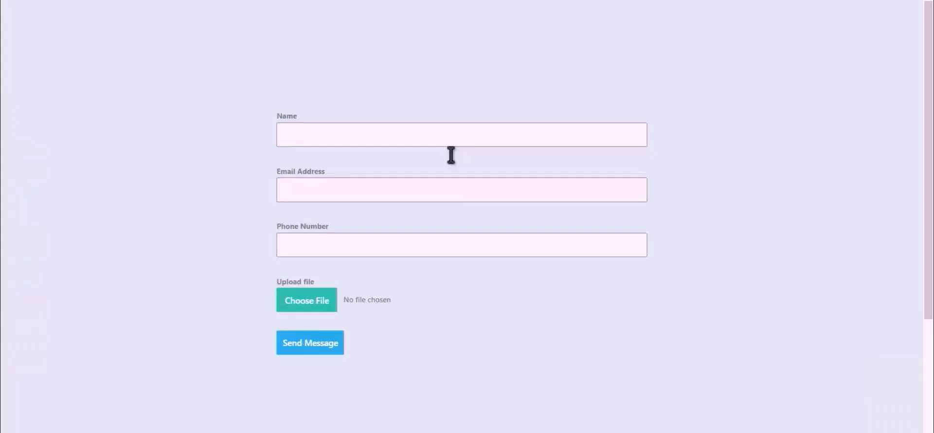
click(420, 141)
text(Bit Integrations)
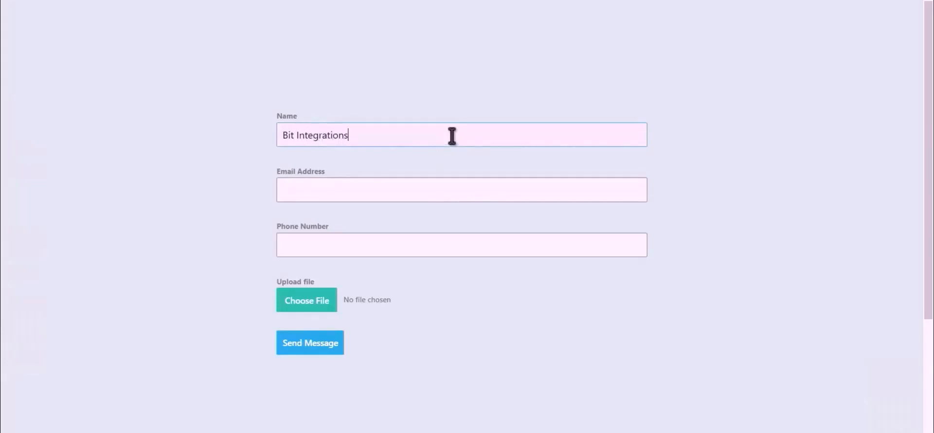
click(453, 188)
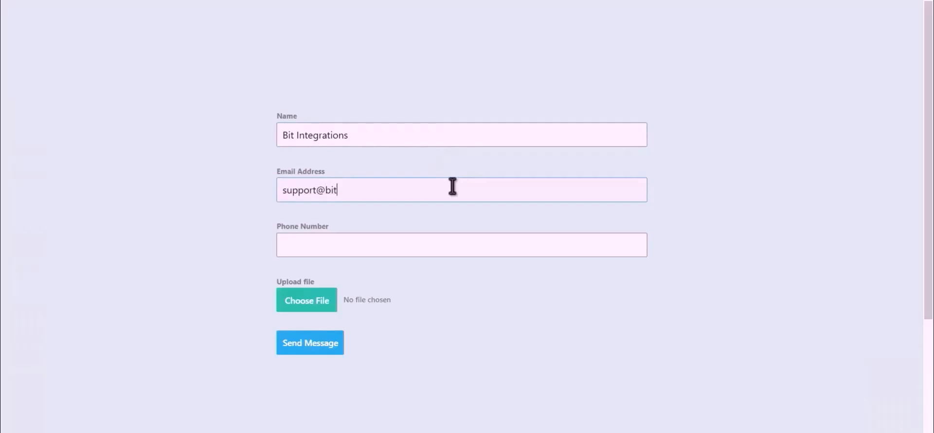
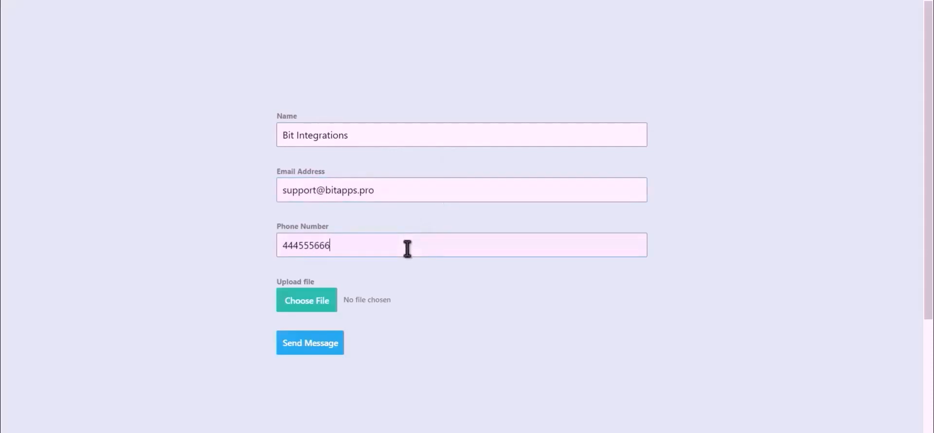
Step: Attach Bit Integrations.png and submit the form
click(294, 310)
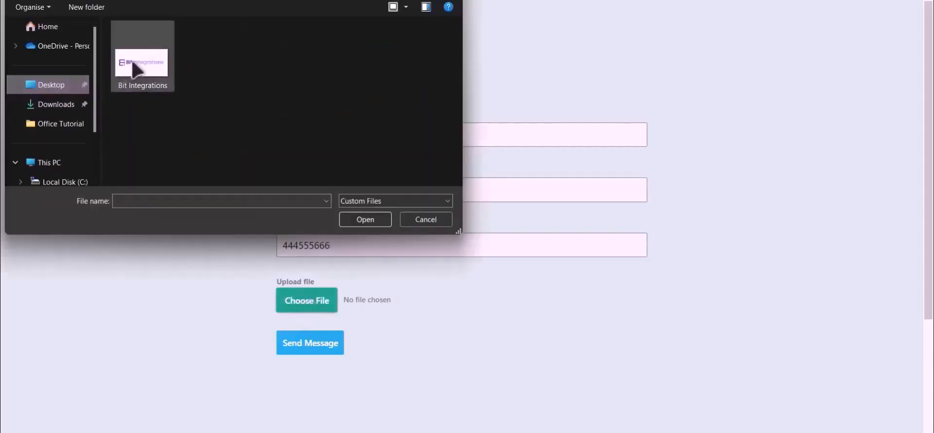
double_click(137, 61)
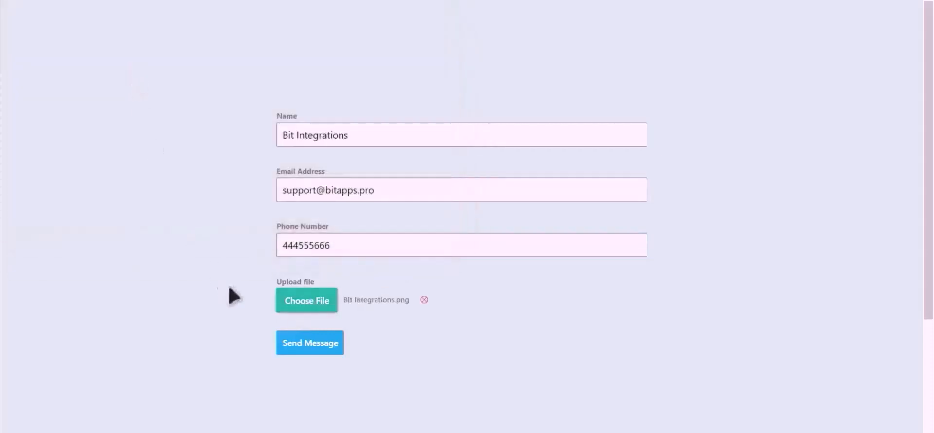
click(310, 347)
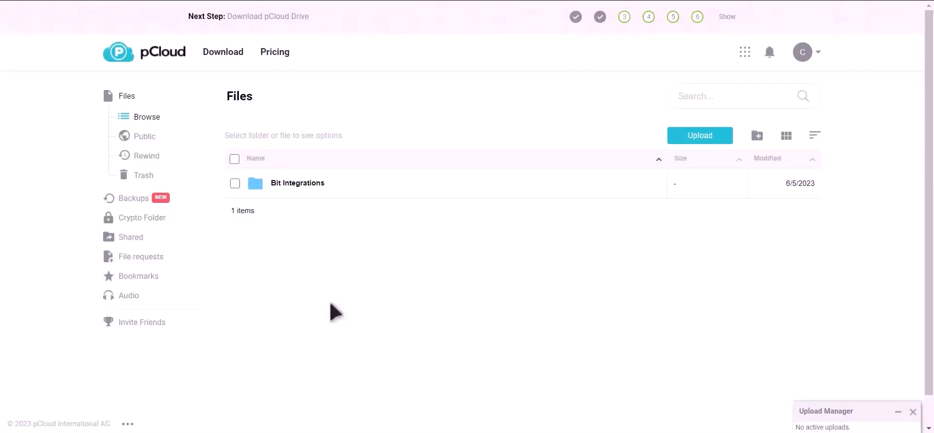
Step: Open the pCloud 'Bit Integrations' folder to find the 2.7 KB uploaded image
click(310, 181)
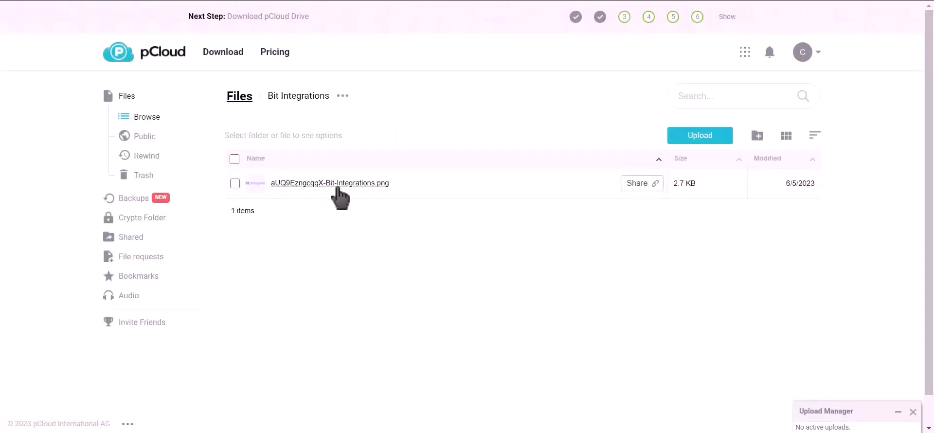